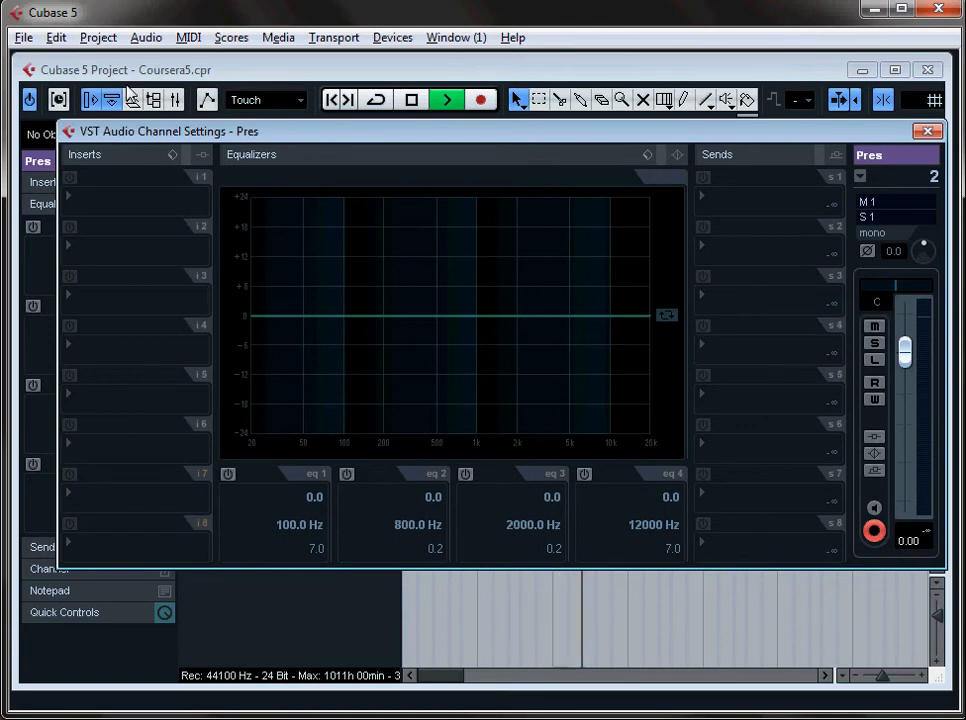
{"action": "left_click_drag", "start_coordinate": [134, 129], "coordinate": [130, 131]}
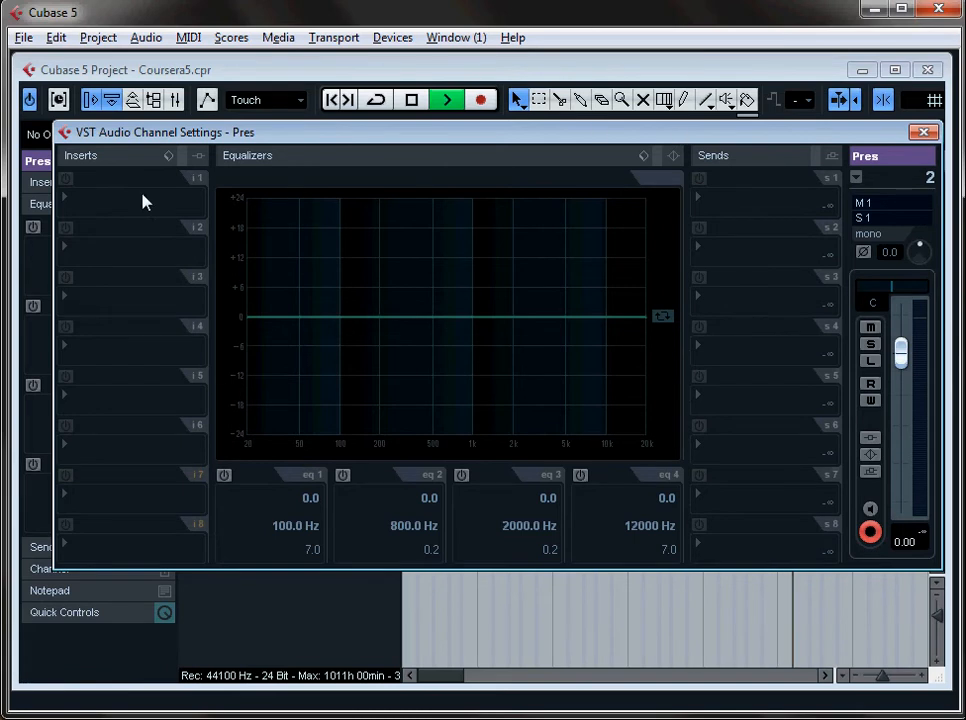
{"action": "left_click", "coordinate": [82, 203]}
{"action": "left_click", "coordinate": [80, 198]}
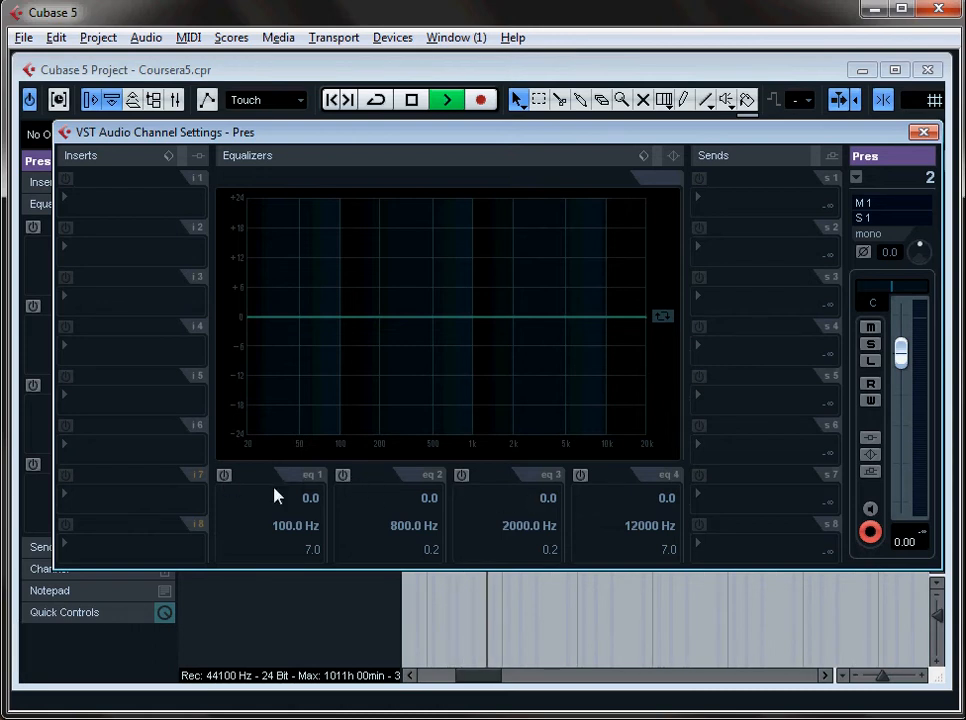
Step: Enable EQ bands 1, 2 and 4 on the Pres channel
{"action": "left_click", "coordinate": [223, 477]}
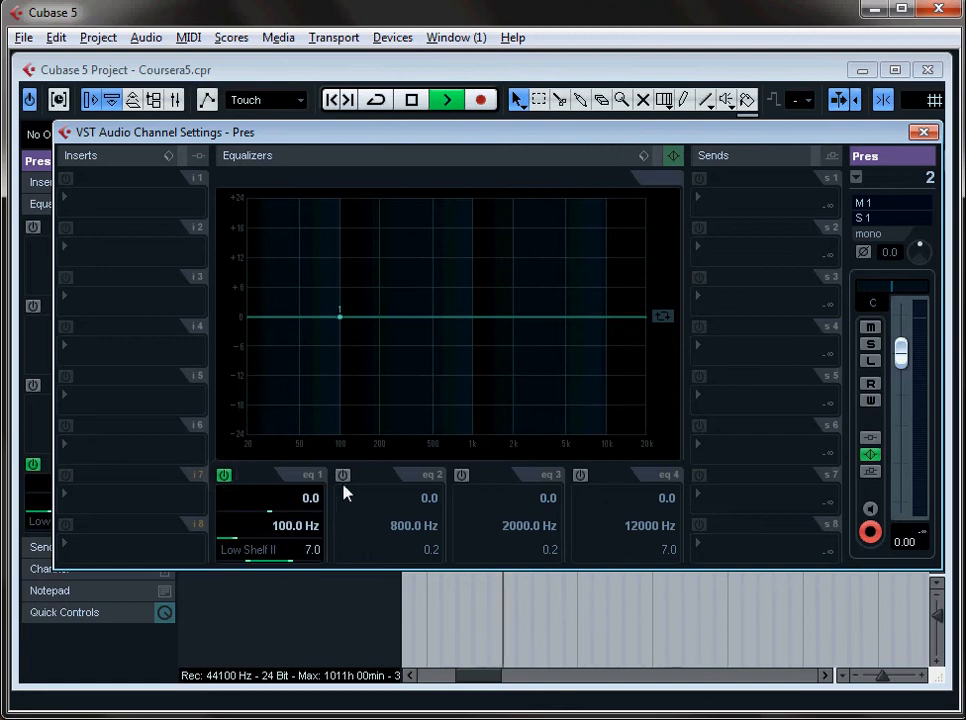
{"action": "left_click", "coordinate": [342, 477]}
{"action": "left_click", "coordinate": [580, 476]}
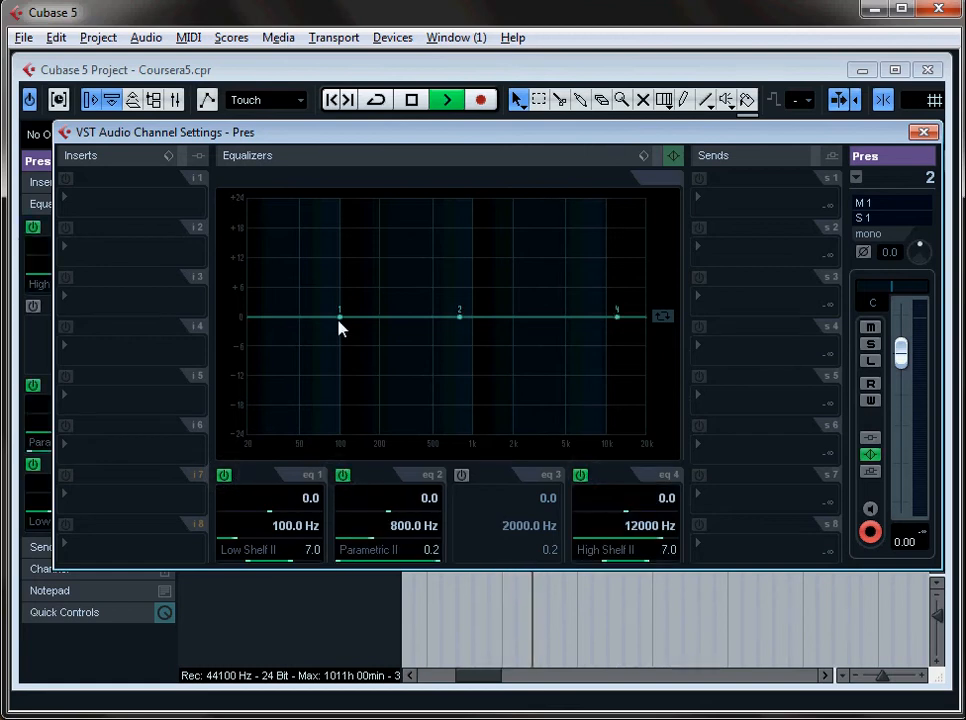
Step: Shift EQ band 1's point on the curve to 103 Hz and adjust its Q to 6.2
{"action": "mouse_move", "coordinate": [340, 320]}
{"action": "left_mouse_down"}
{"action": "mouse_move", "coordinate": [341, 292]}
{"action": "mouse_move", "coordinate": [341, 323]}
{"action": "mouse_move", "coordinate": [356, 319]}
{"action": "mouse_move", "coordinate": [341, 300]}
{"action": "mouse_move", "coordinate": [342, 323]}
{"action": "left_mouse_up"}
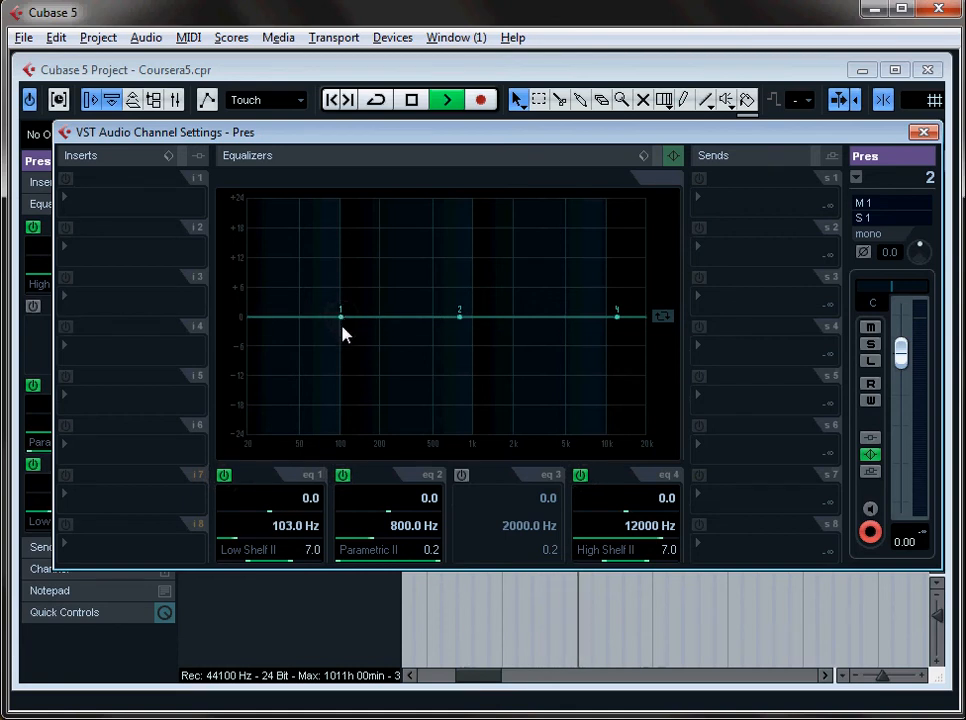
{"action": "left_click_drag", "start_coordinate": [287, 560], "coordinate": [294, 562]}
{"action": "right_click", "coordinate": [268, 560]}
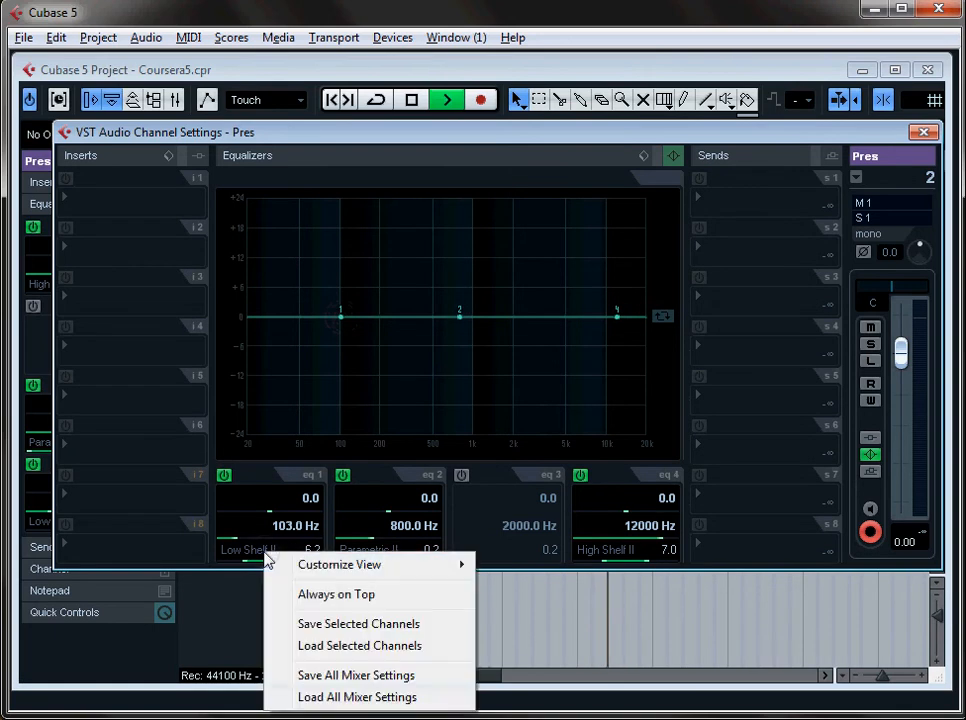
{"action": "left_click", "coordinate": [263, 558]}
Step: Compare the filter types available for EQ bands 1 and 2 without changing either band's type
{"action": "left_click", "coordinate": [263, 558]}
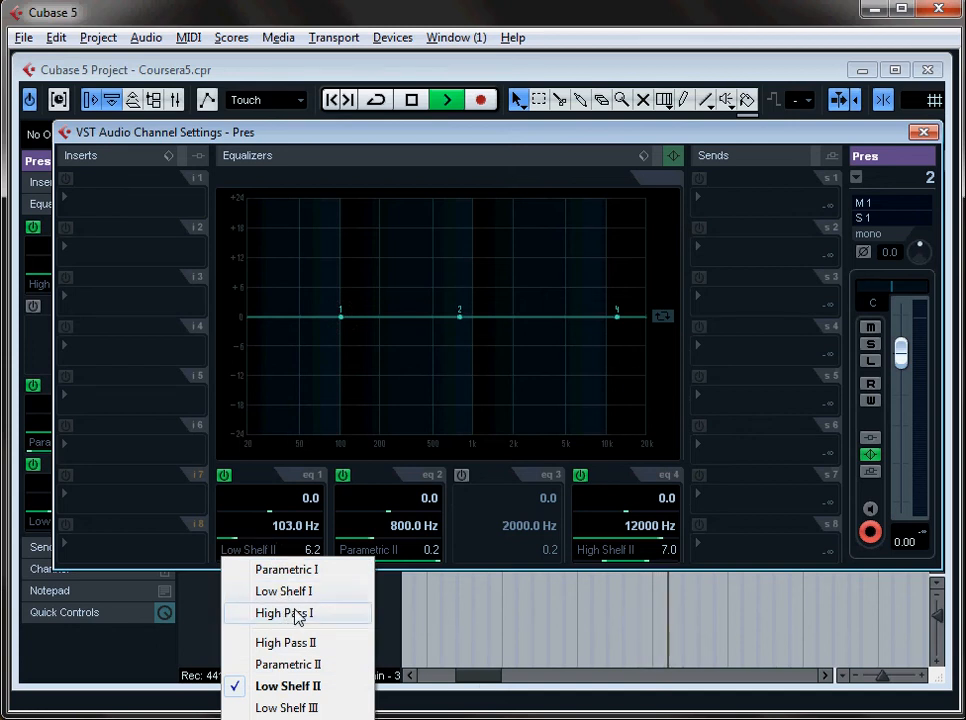
{"action": "left_click", "coordinate": [355, 556]}
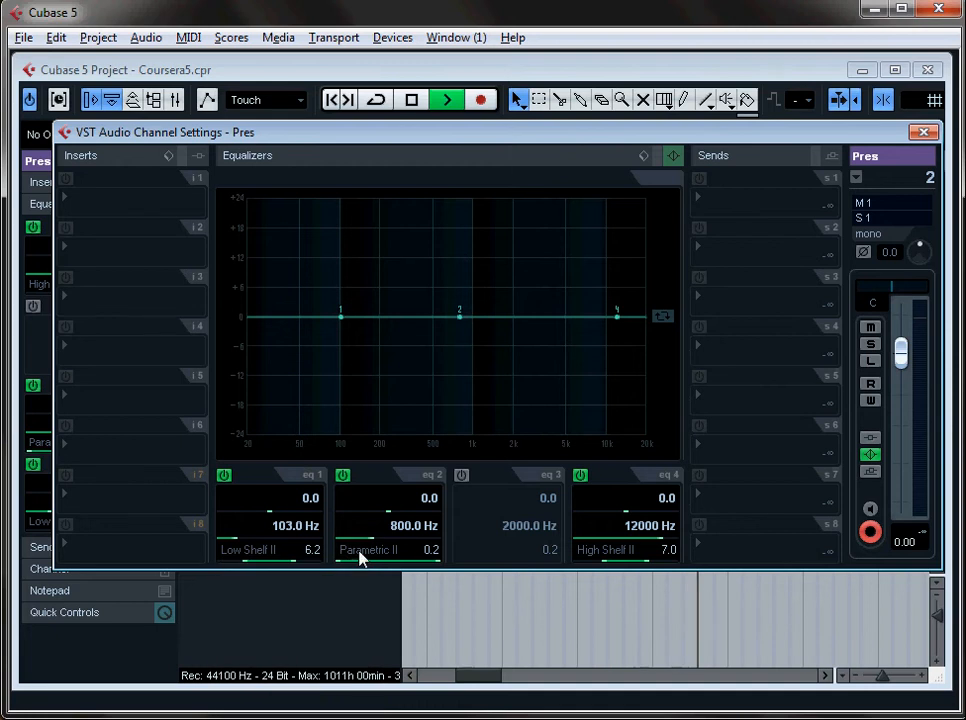
{"action": "left_click", "coordinate": [359, 556]}
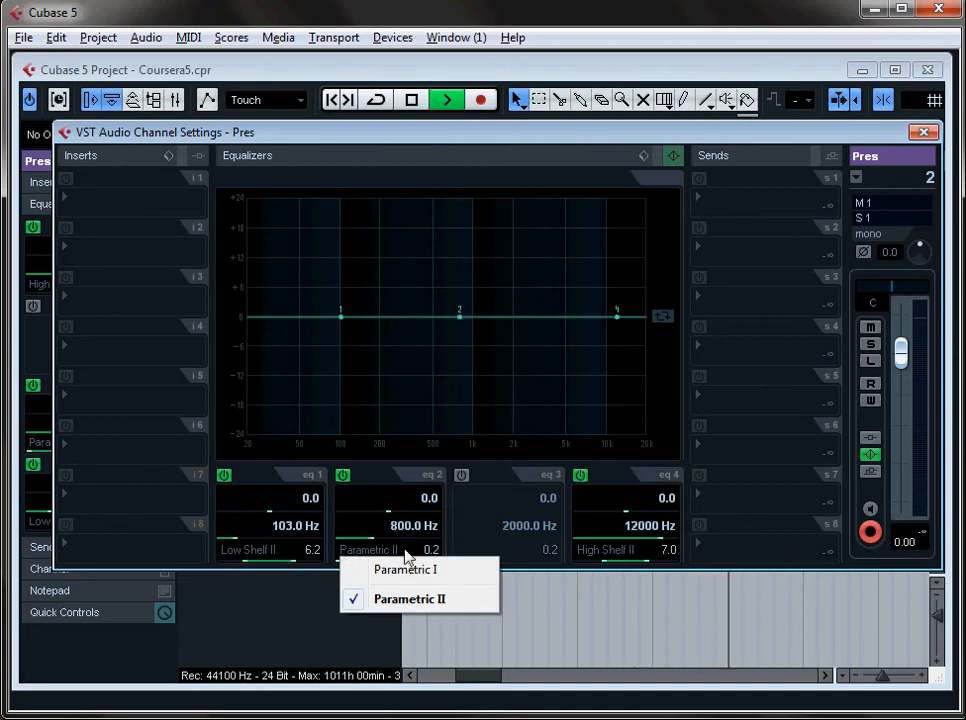
{"action": "left_click", "coordinate": [258, 556]}
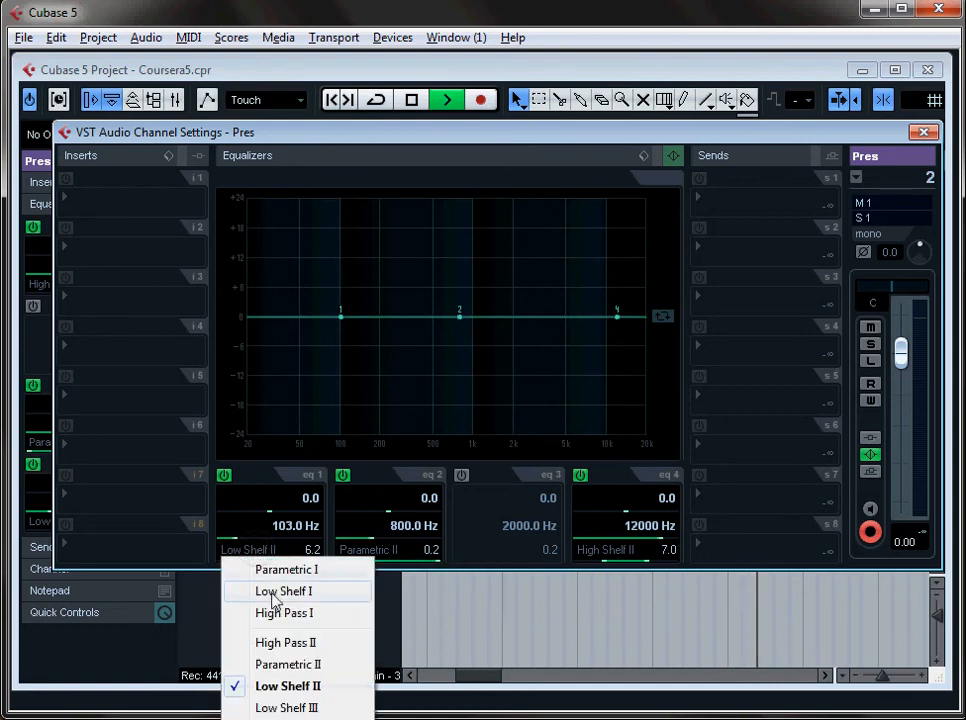
{"action": "left_click", "coordinate": [384, 553]}
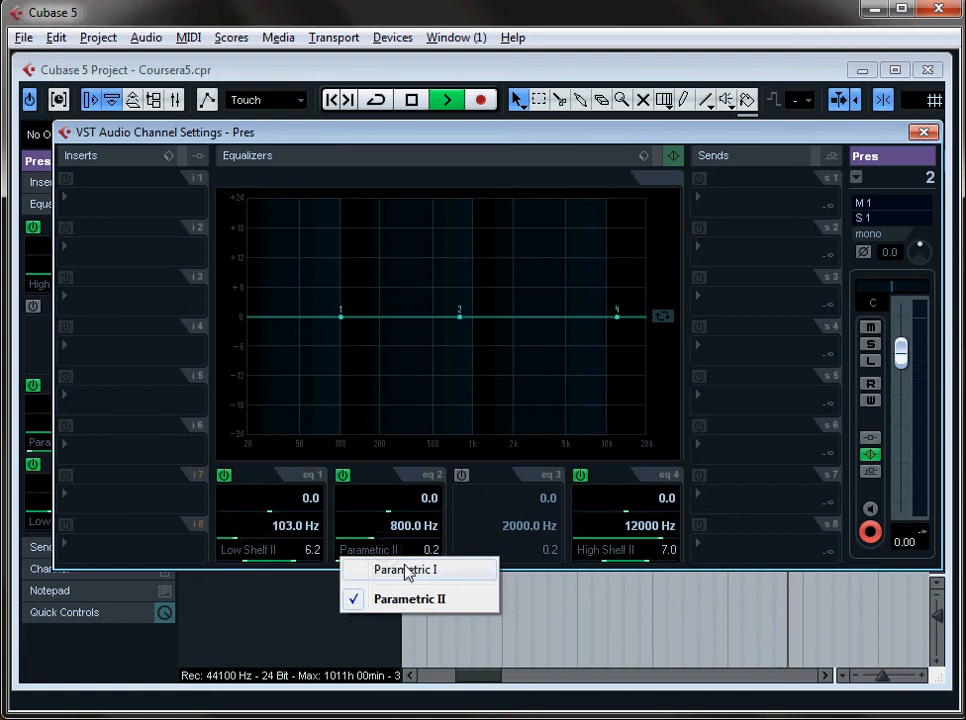
Step: Enable EQ band 3 and look through the filter types offered for bands 3 and 4
{"action": "left_click", "coordinate": [463, 479]}
{"action": "left_click", "coordinate": [461, 476]}
{"action": "left_click", "coordinate": [471, 556]}
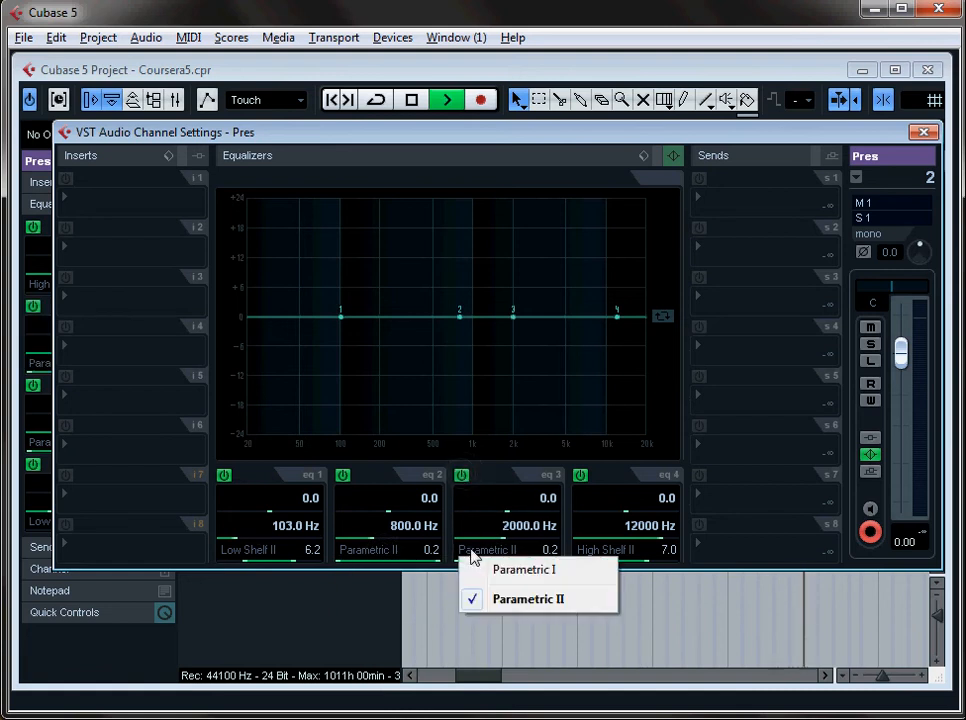
{"action": "left_click", "coordinate": [471, 556]}
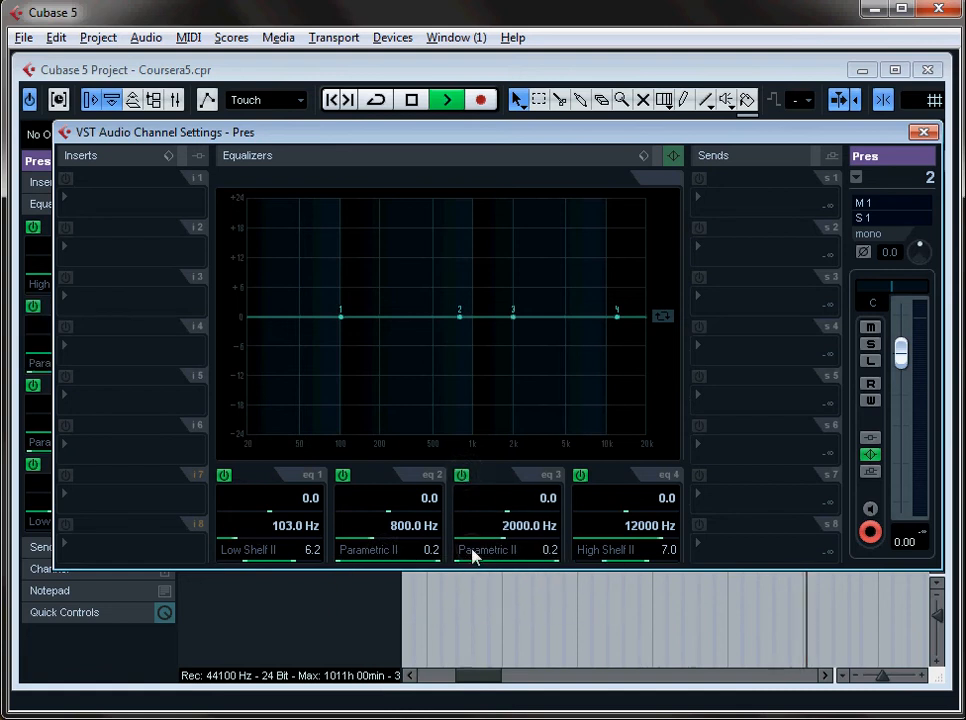
{"action": "left_click", "coordinate": [608, 557]}
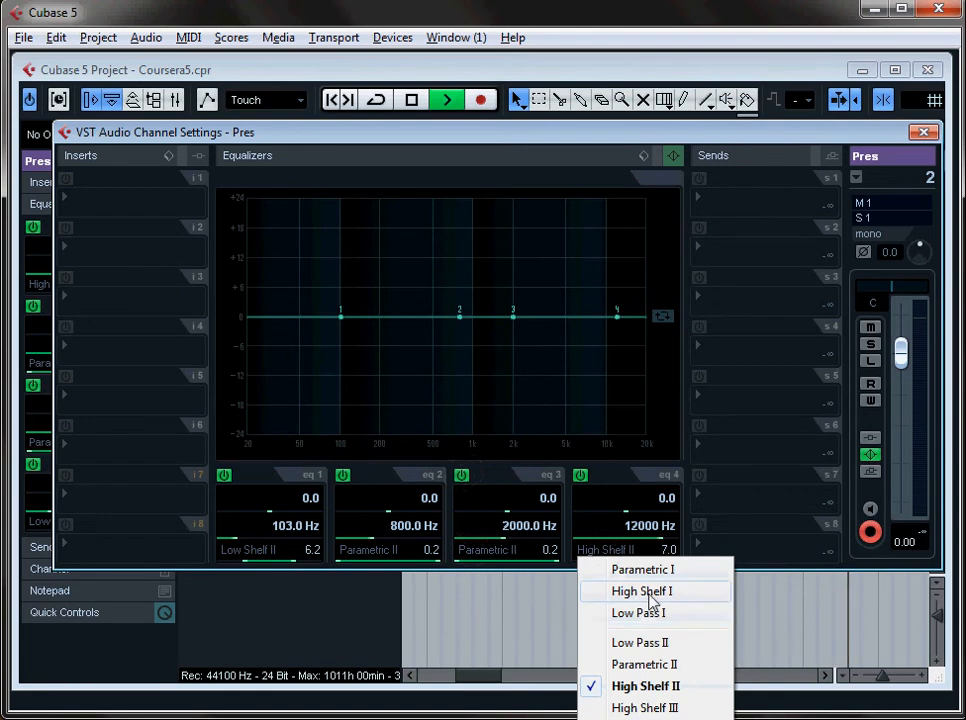
{"action": "left_click", "coordinate": [614, 549]}
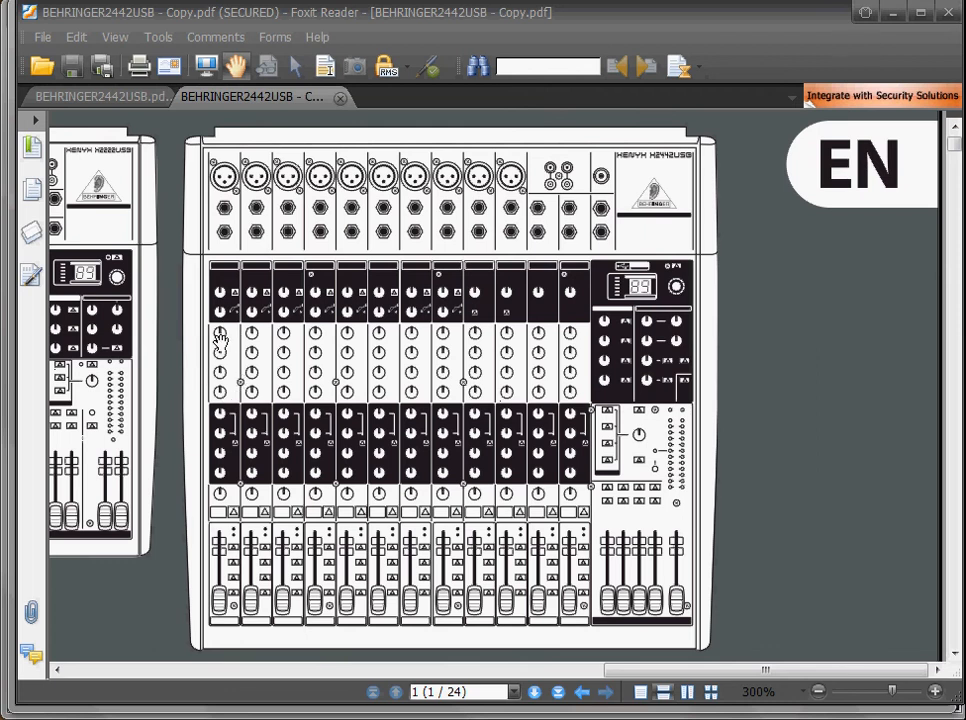
Step: In Foxit Reader, switch to BEHRINGER2442USB.pdf and examine the input channel equalizer diagram and its description on page 7
{"action": "left_click", "coordinate": [97, 100]}
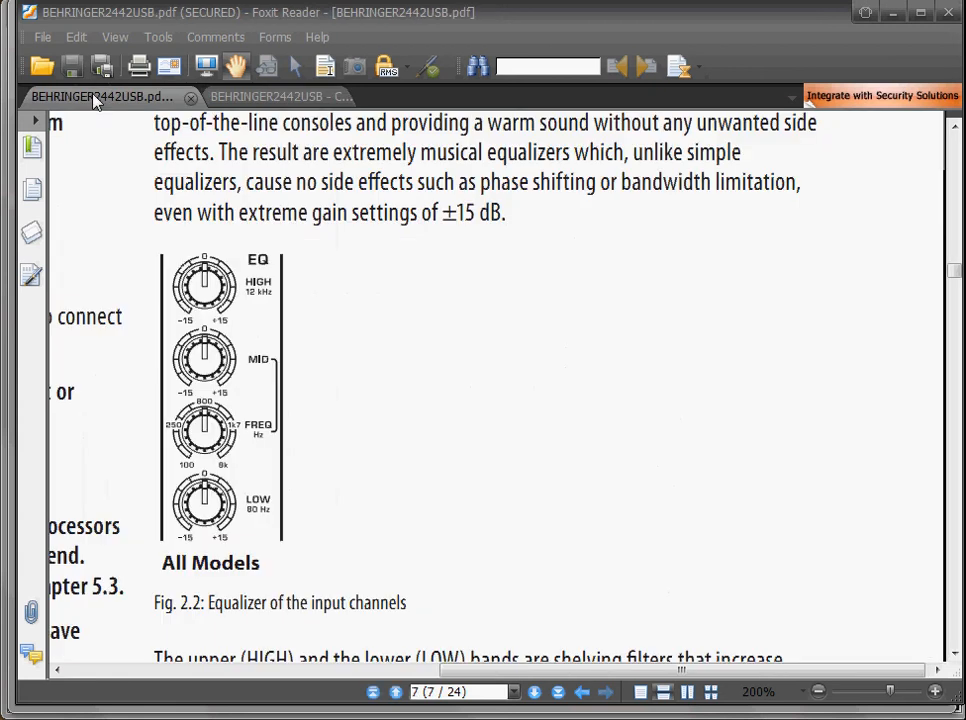
{"action": "scroll", "coordinate": [415, 416], "scroll_direction": "up", "scroll_amount": 4}
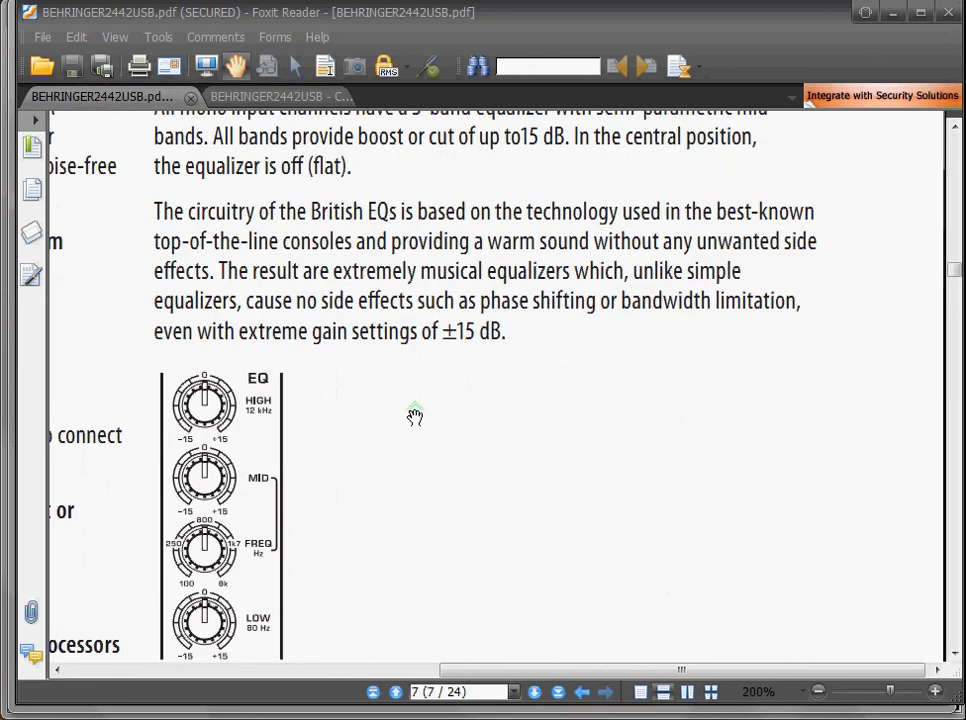
{"action": "scroll", "coordinate": [415, 416], "scroll_direction": "down", "scroll_amount": 4}
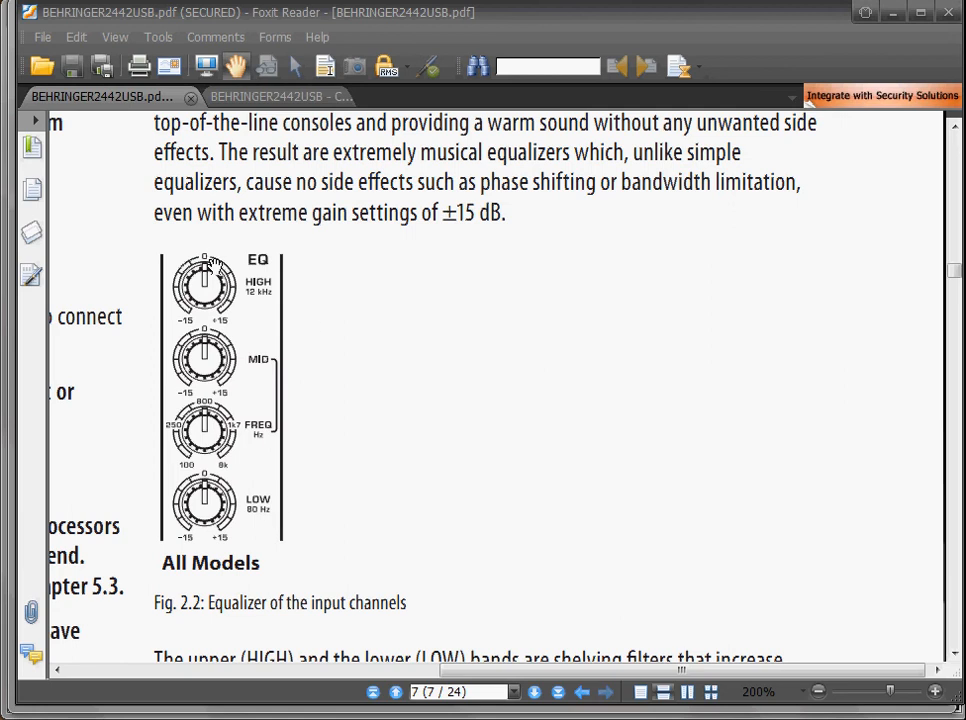
{"action": "scroll", "coordinate": [232, 263], "scroll_direction": "down", "scroll_amount": 1}
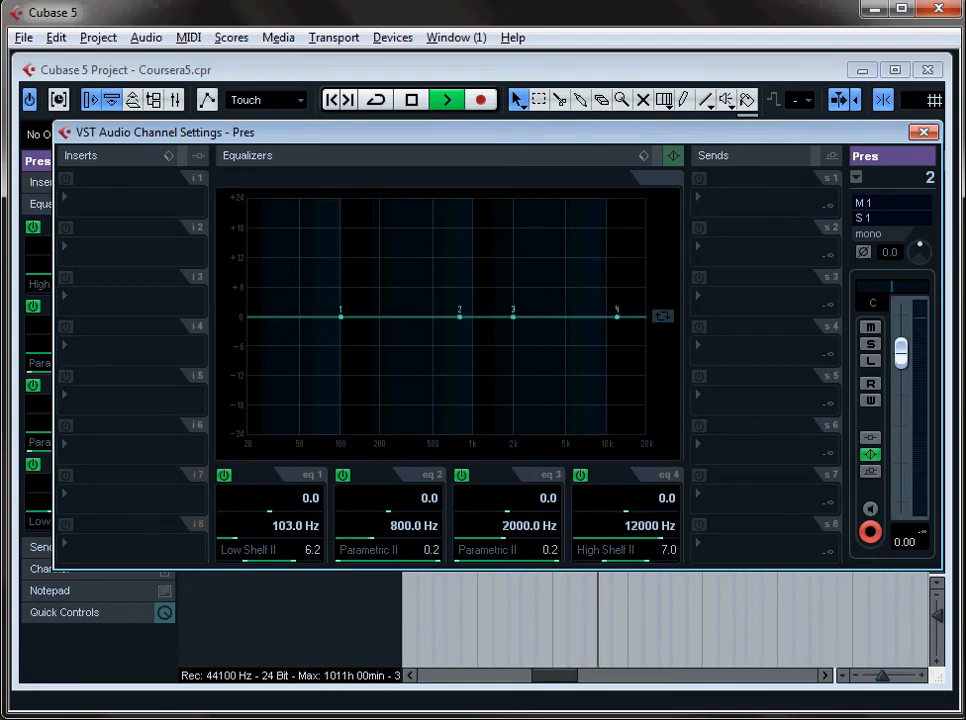
Step: In Cubase, disable EQ bands 2, 3 and 4 so only band 1 is active
{"action": "left_click", "coordinate": [343, 475]}
{"action": "left_click", "coordinate": [461, 475]}
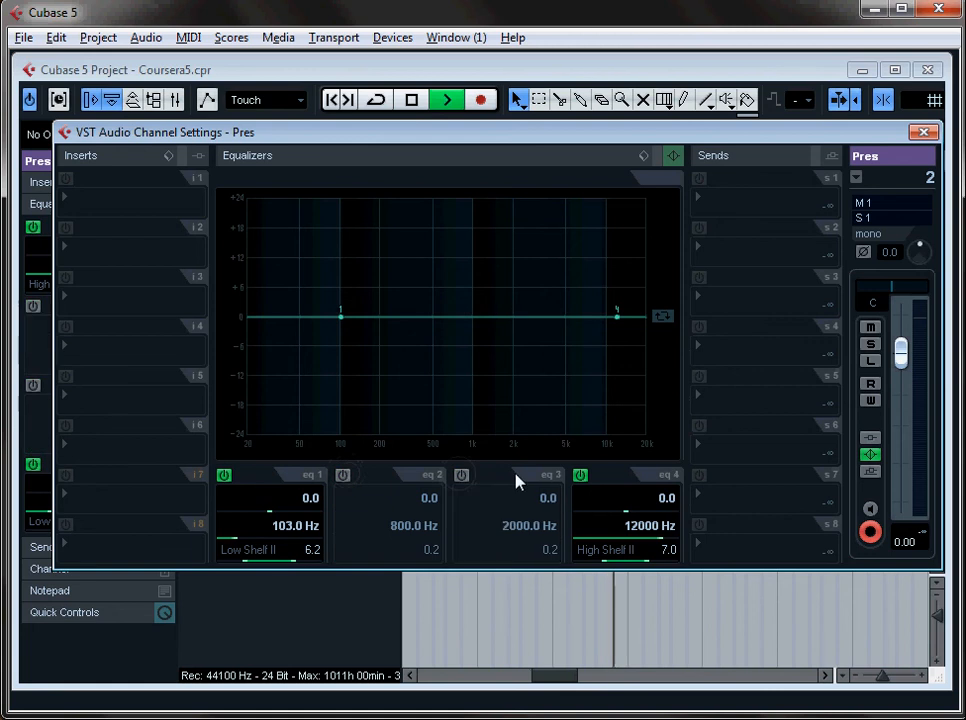
{"action": "left_click", "coordinate": [580, 475]}
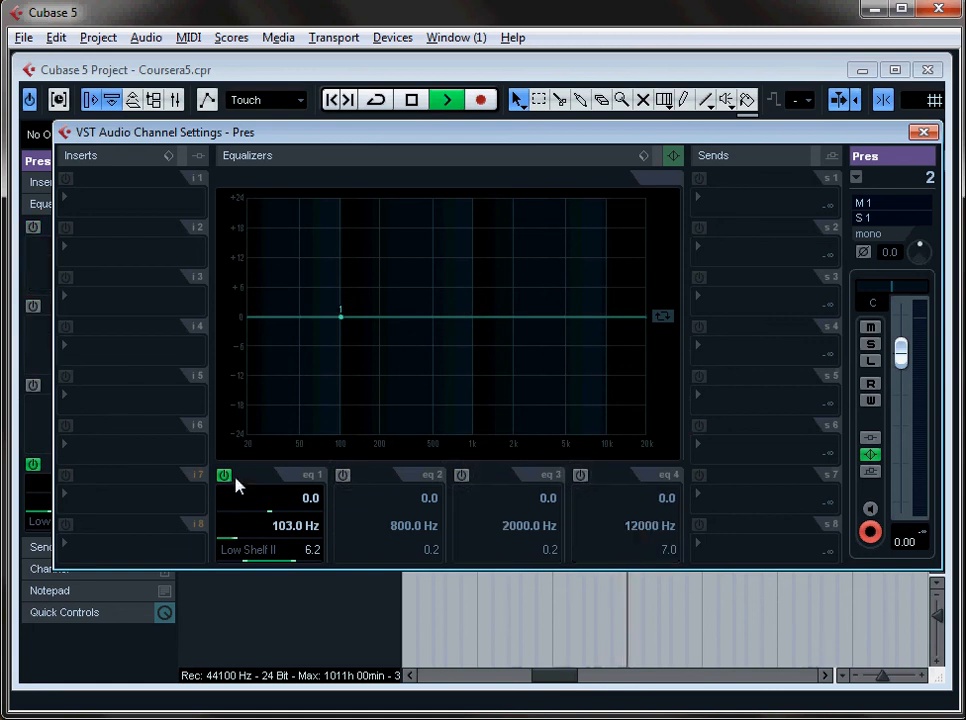
Step: Set EQ band 1 to 80 Hz with a Q of 7.0, using the Low Shelf II filter type
{"action": "double_click", "coordinate": [287, 527]}
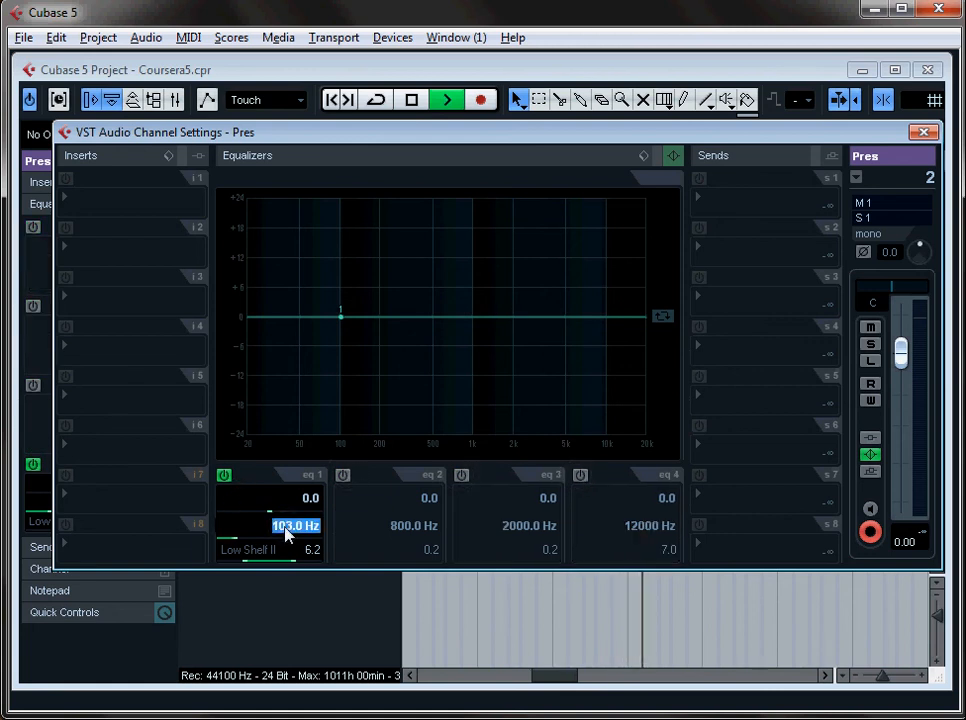
{"action": "type", "text": "80"}
{"action": "key", "text": "Return"}
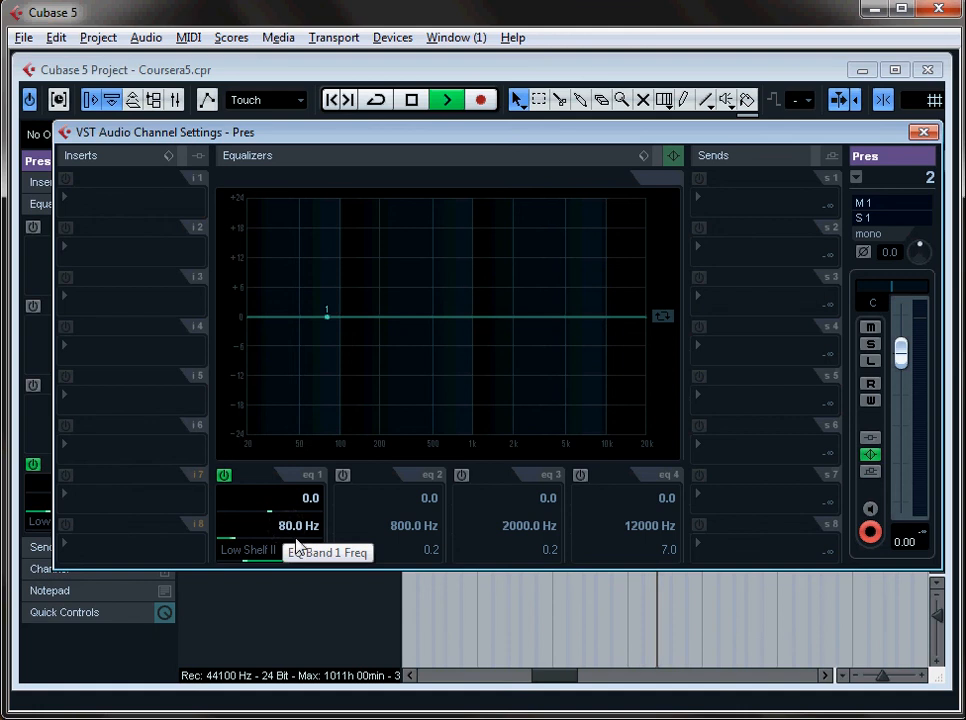
{"action": "double_click", "coordinate": [310, 549]}
{"action": "type", "text": "7"}
{"action": "key", "text": "Return"}
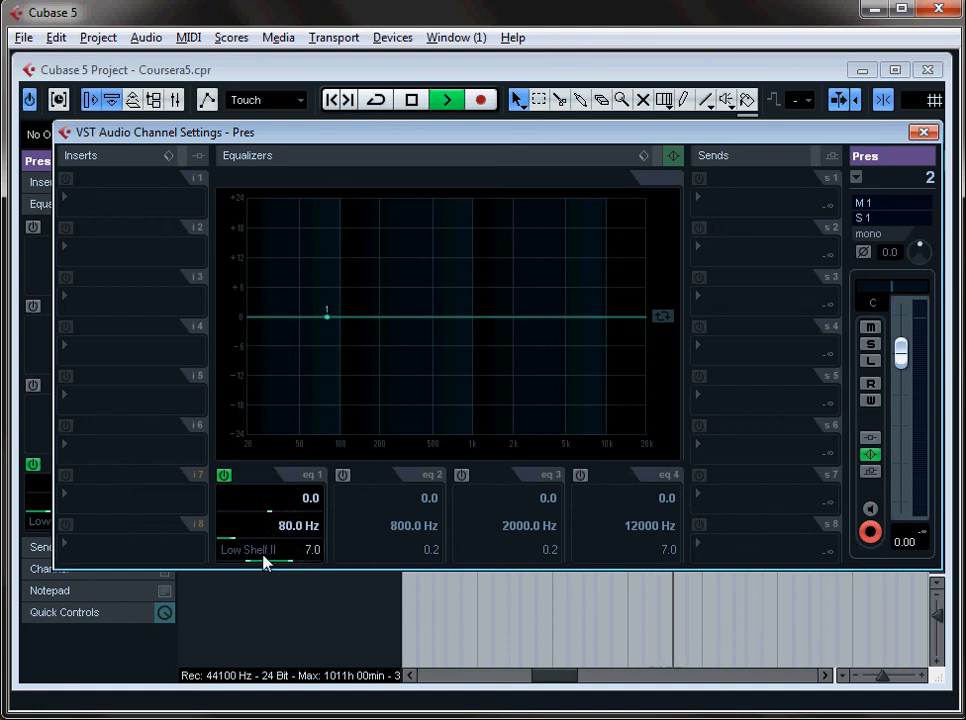
{"action": "left_click", "coordinate": [258, 552]}
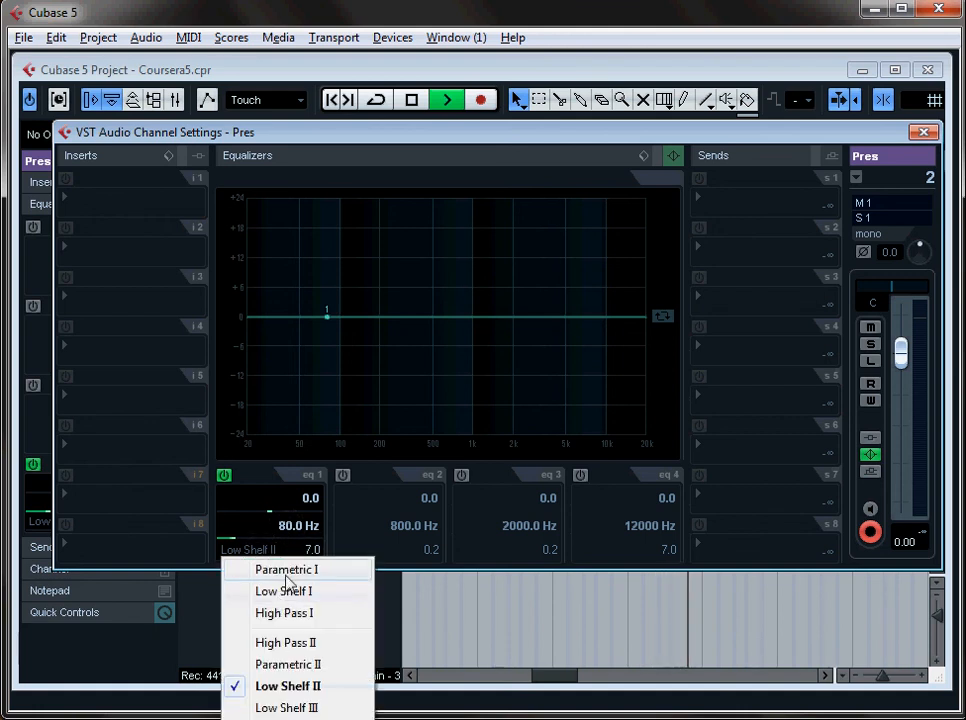
{"action": "left_click", "coordinate": [305, 690]}
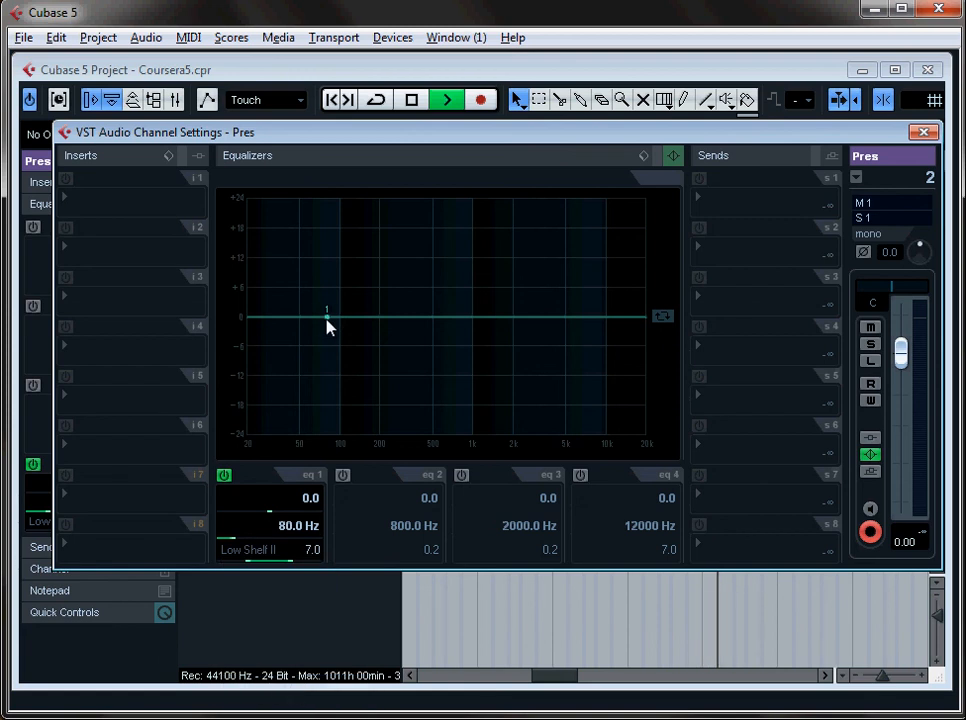
Step: Boost EQ band 1 on the curve to about 17.6 dB, and lower it to about 12.6 dB near 77 Hz
{"action": "left_click_drag", "start_coordinate": [326, 317], "coordinate": [320, 232]}
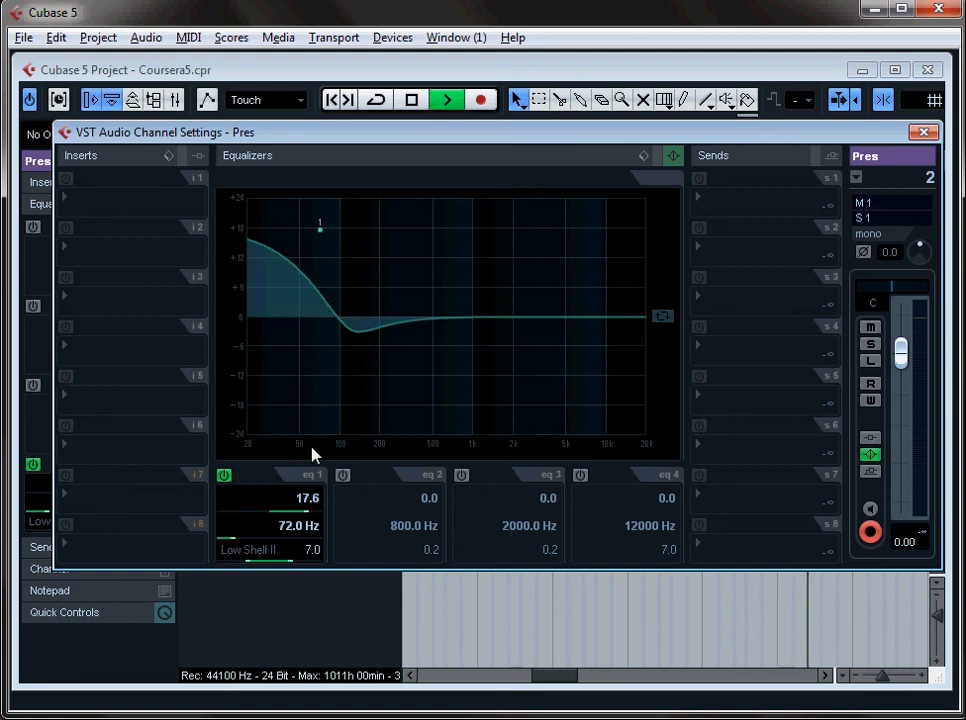
{"action": "left_click_drag", "start_coordinate": [327, 243], "coordinate": [328, 265]}
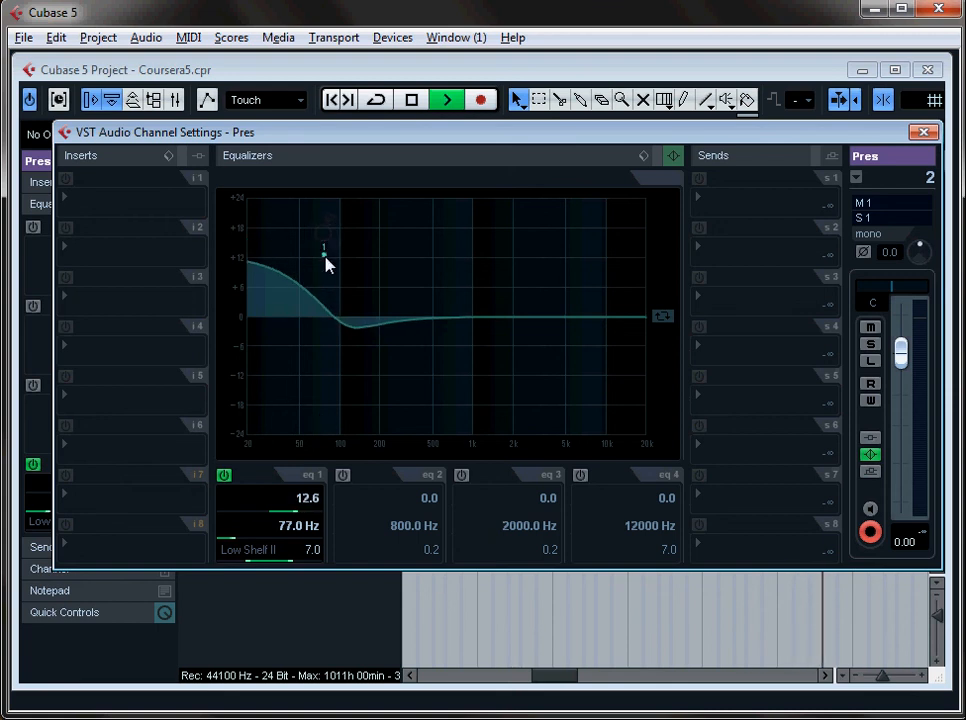
Step: Reset EQ band 1's frequency to 80 Hz and its gain to 0
{"action": "double_click", "coordinate": [293, 528]}
{"action": "type", "text": "80"}
{"action": "key", "text": "Return"}
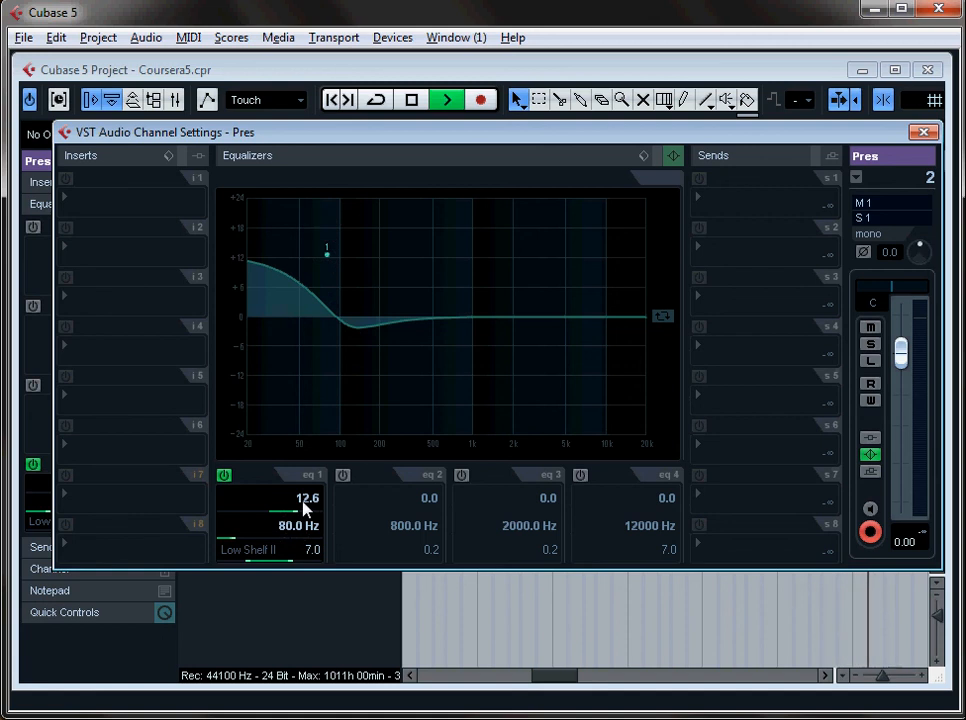
{"action": "double_click", "coordinate": [307, 500]}
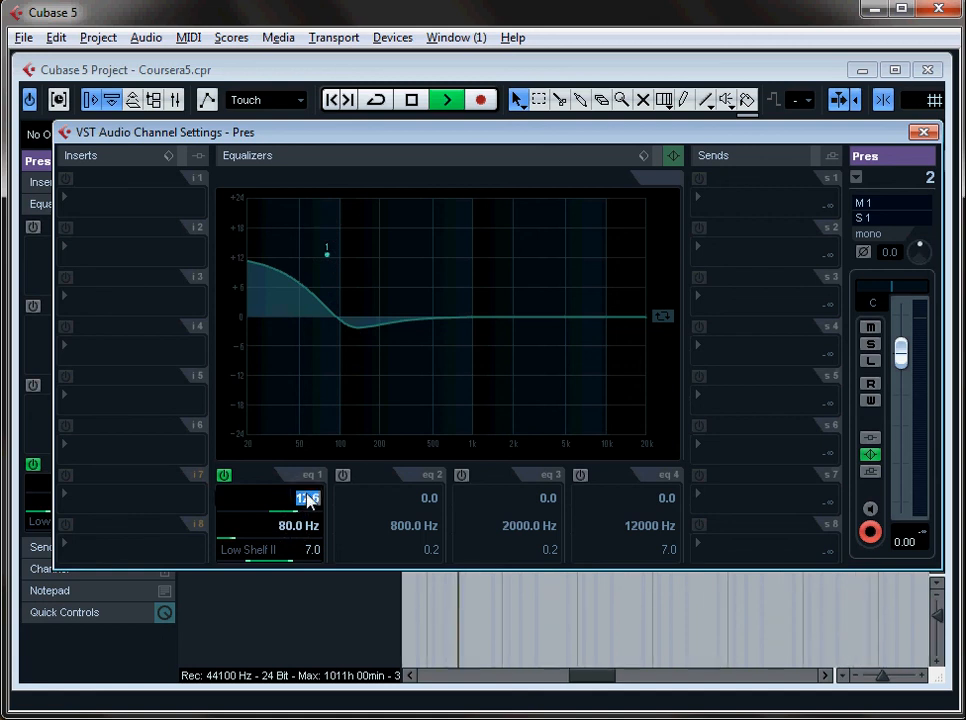
{"action": "type", "text": "0"}
{"action": "key", "text": "Return"}
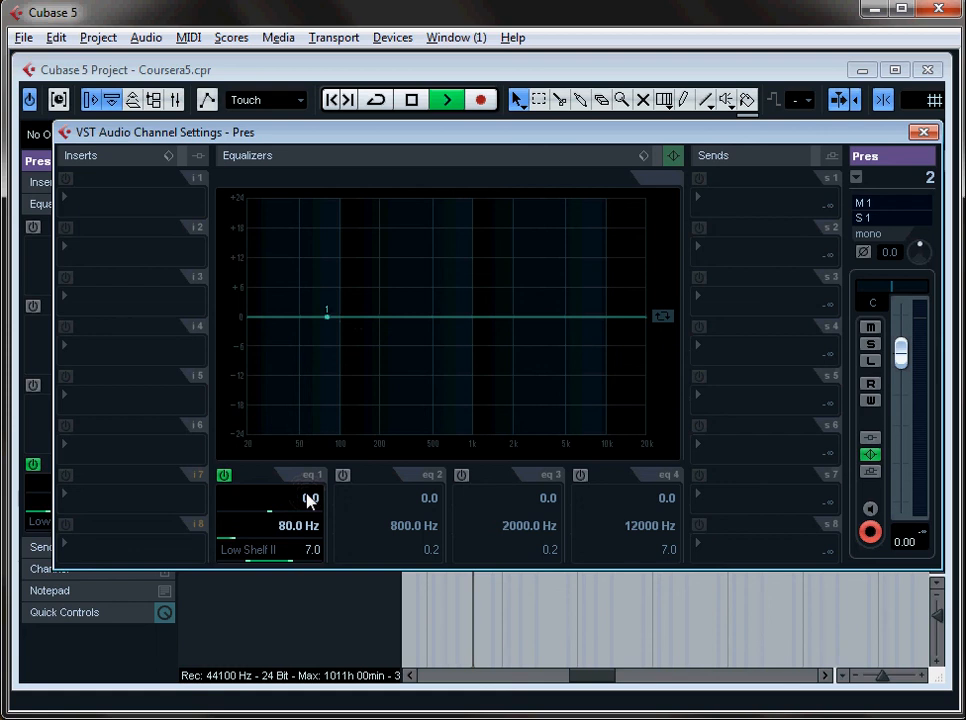
Step: Enable EQ band 4 and choose High Shelf II as its filter type
{"action": "left_click", "coordinate": [582, 476]}
{"action": "left_click", "coordinate": [605, 552]}
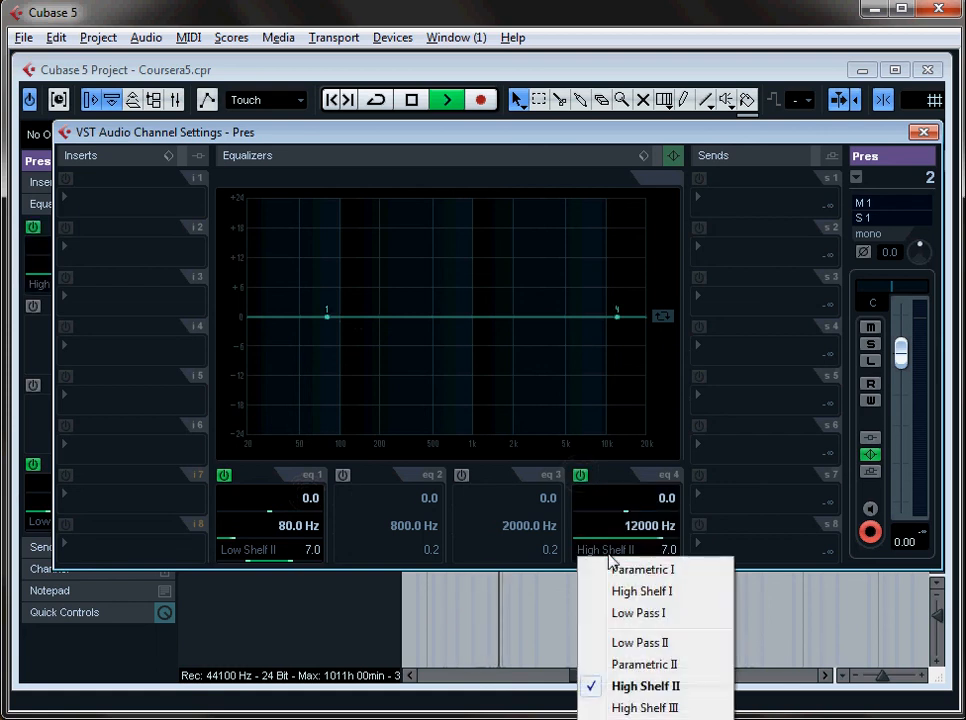
{"action": "left_click", "coordinate": [633, 687]}
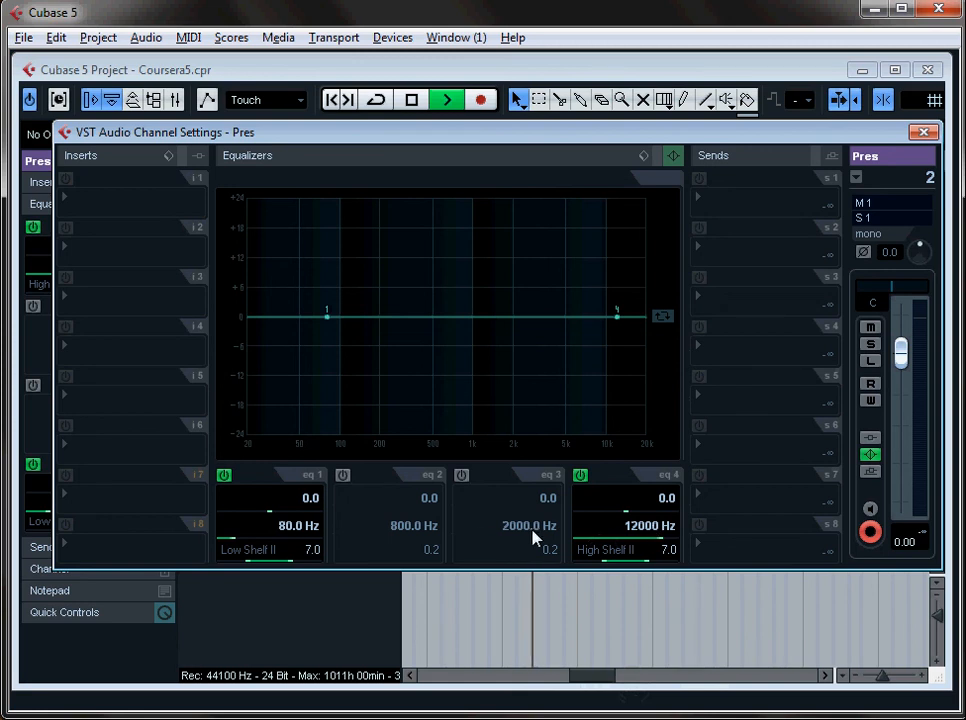
Step: Enable EQ band 2 and raise its Q to 1.0
{"action": "left_click", "coordinate": [343, 477]}
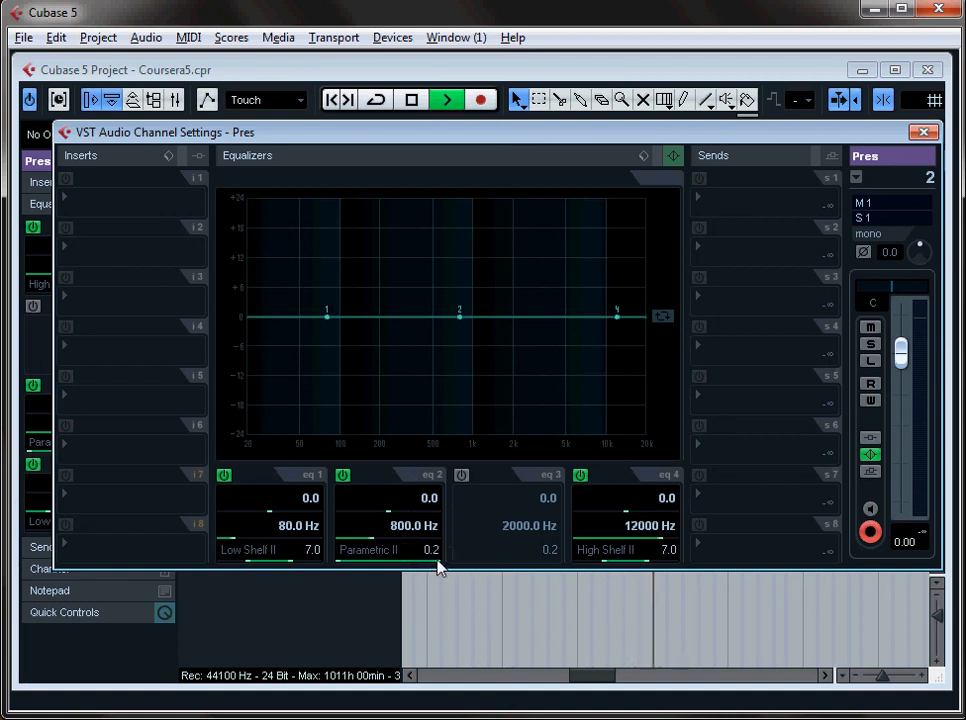
{"action": "scroll", "coordinate": [438, 566], "scroll_direction": "up", "scroll_amount": 8}
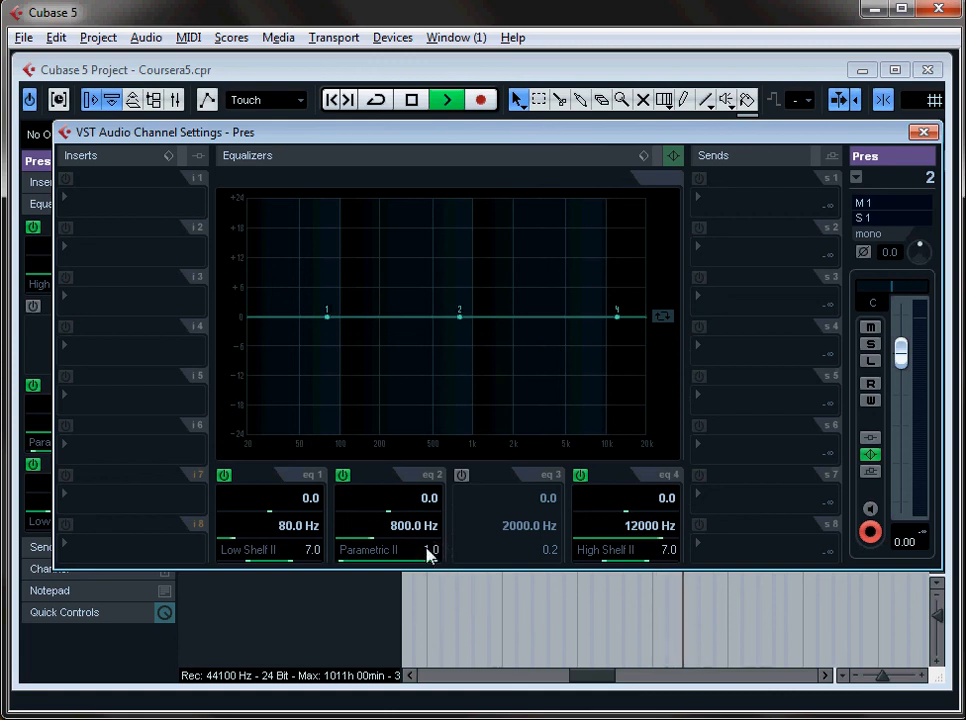
Step: Change EQ band 2's filter type to Parametric I
{"action": "left_click", "coordinate": [390, 552]}
{"action": "left_click", "coordinate": [401, 569]}
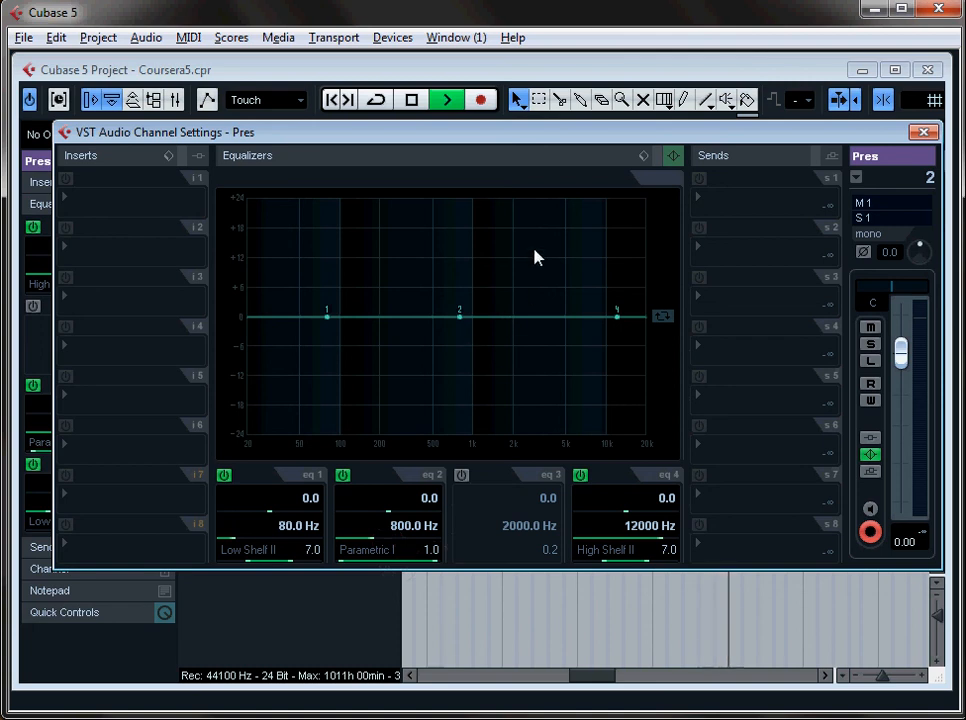
Step: Save the current equalizer settings as a preset named "Behrinher Jumpoff"
{"action": "left_click", "coordinate": [643, 159]}
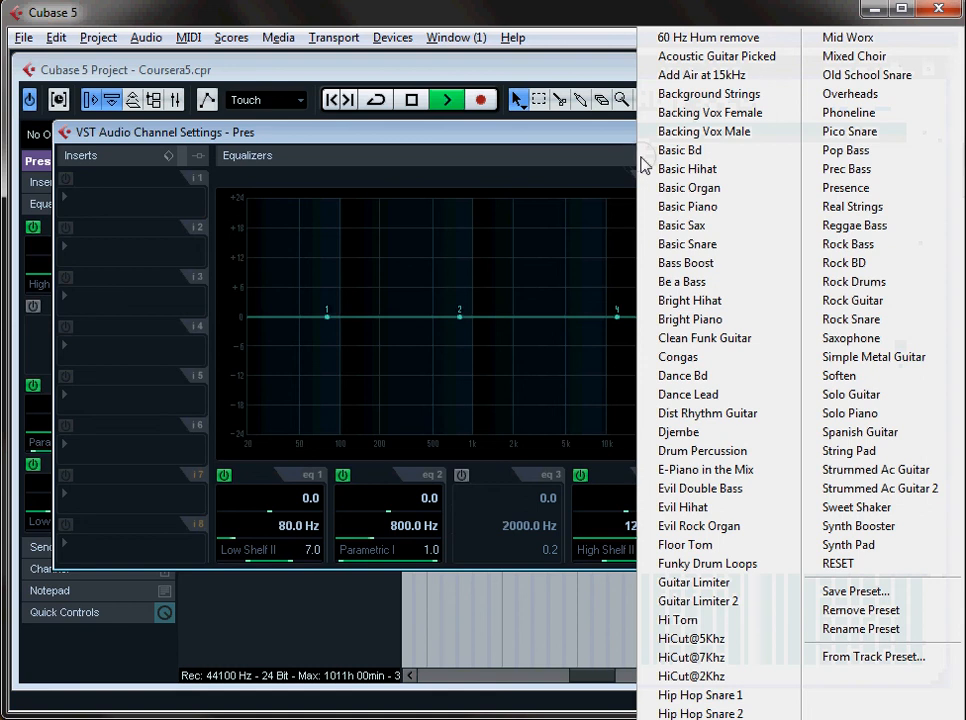
{"action": "left_click", "coordinate": [848, 591]}
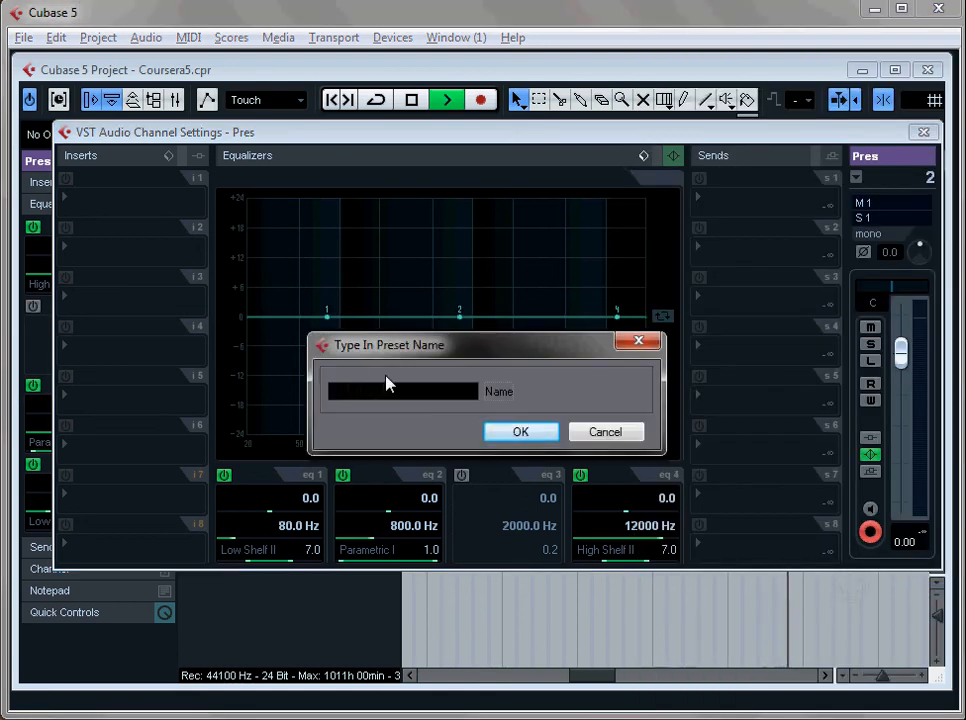
{"action": "type", "text": "Behr"}
{"action": "type", "text": "inhe"}
{"action": "key", "text": "BackSpace"}
{"action": "type", "text": "her "}
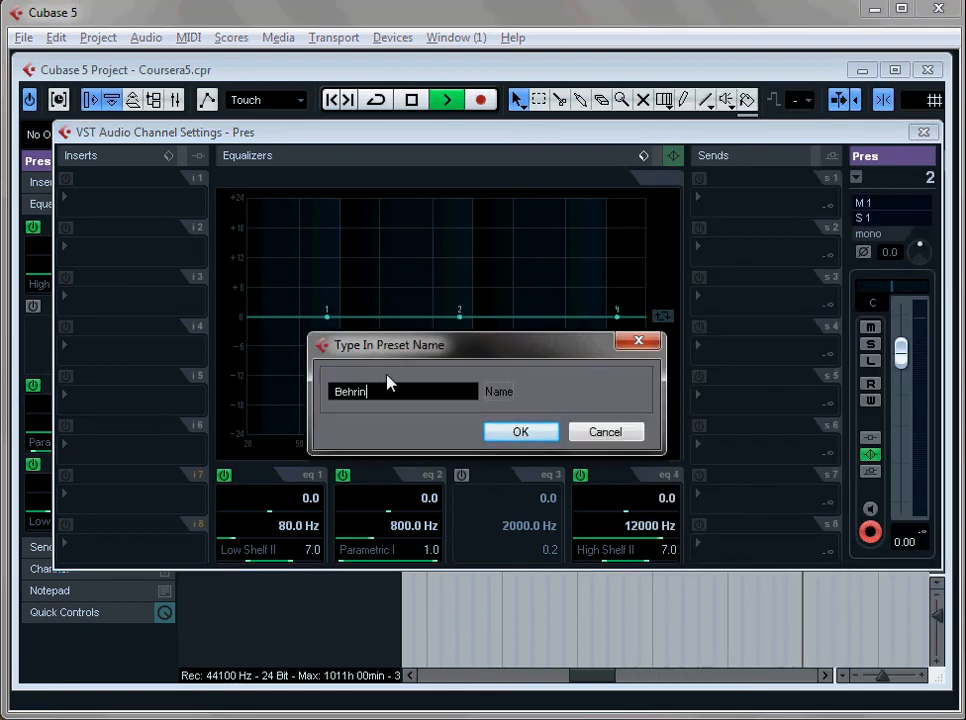
{"action": "type", "text": "Jumpoff"}
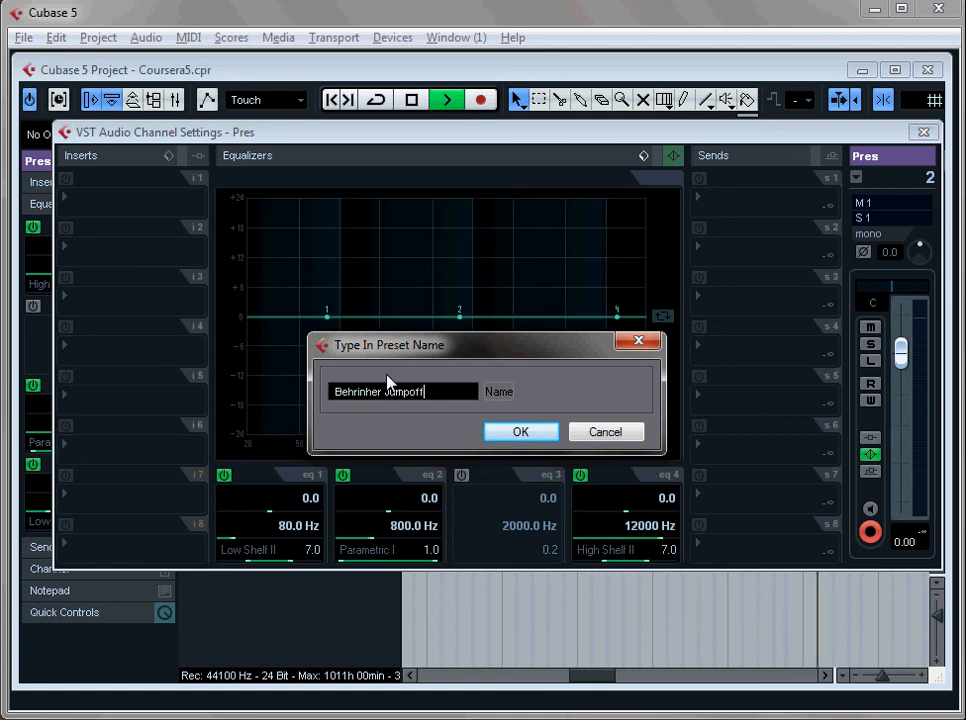
{"action": "key", "text": "Return"}
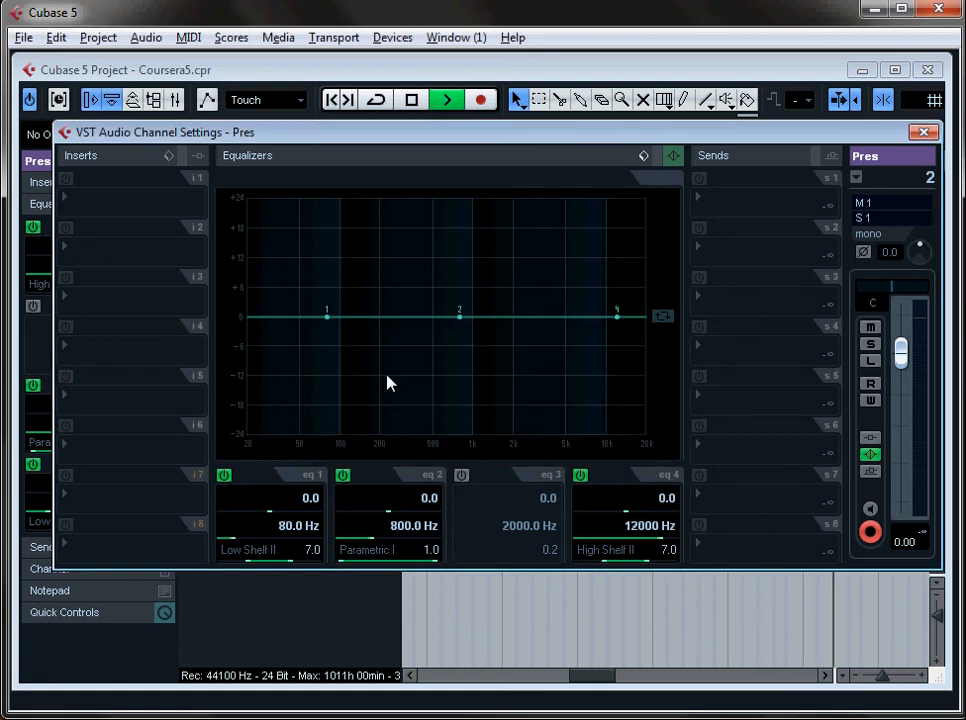